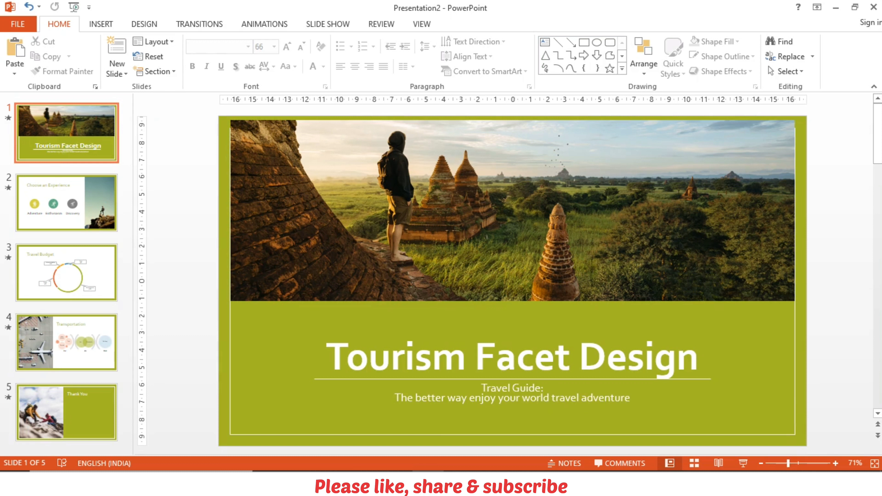
# Step: Look through all five slides, from Choose an Experience to Thank You, then return to the title slide
pyautogui.click(82, 215)
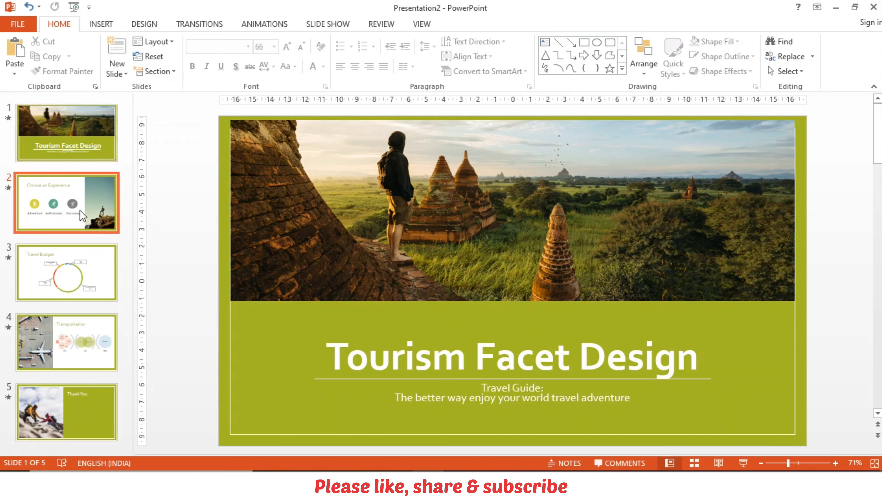
pyautogui.click(72, 285)
pyautogui.click(74, 351)
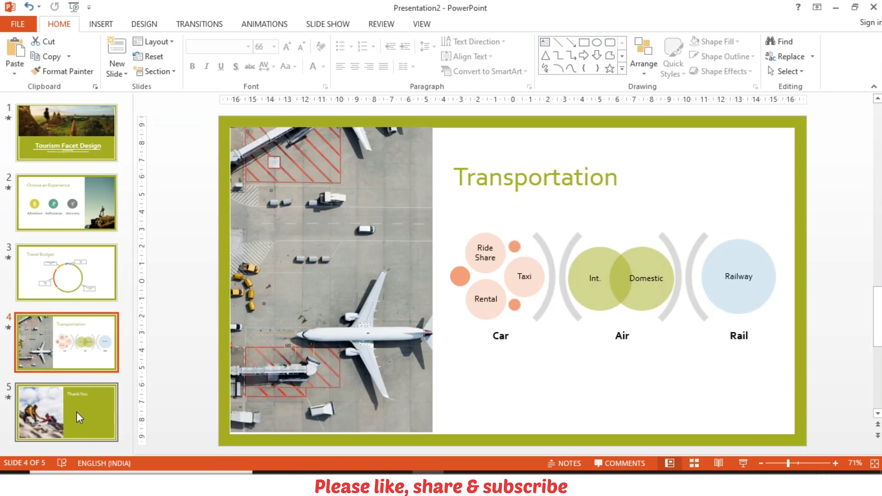
pyautogui.click(79, 418)
pyautogui.click(77, 132)
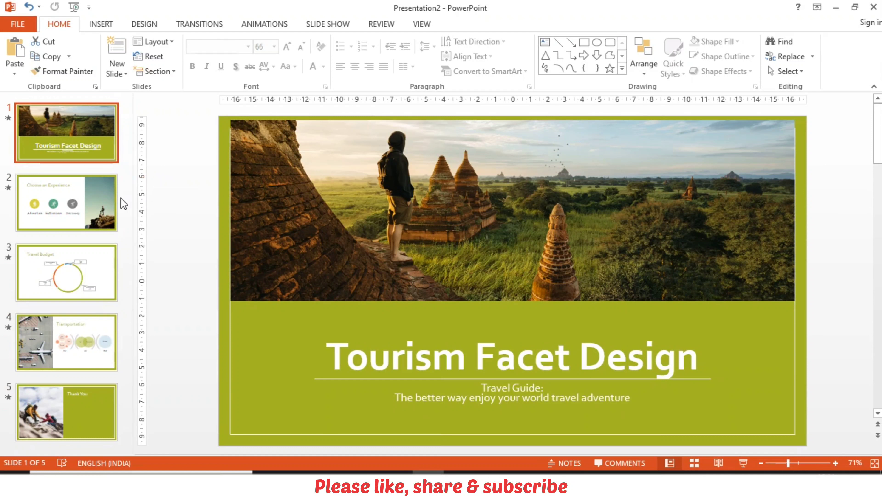
pyautogui.click(201, 25)
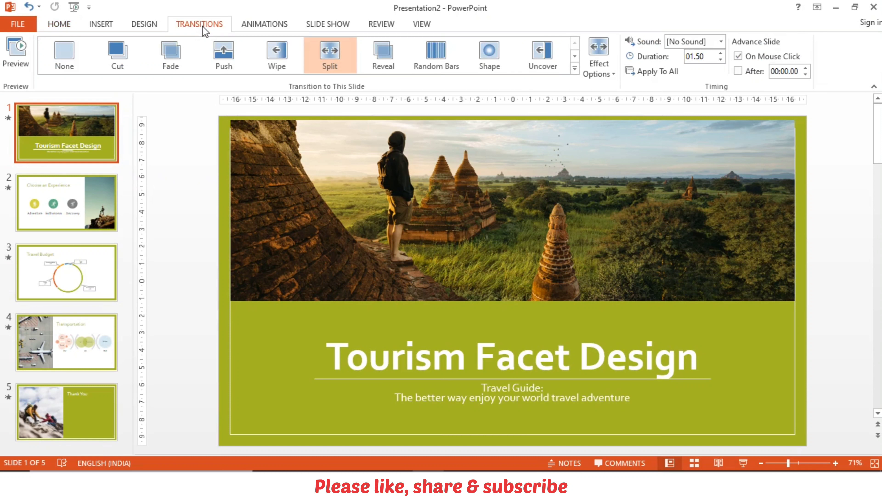
pyautogui.click(300, 187)
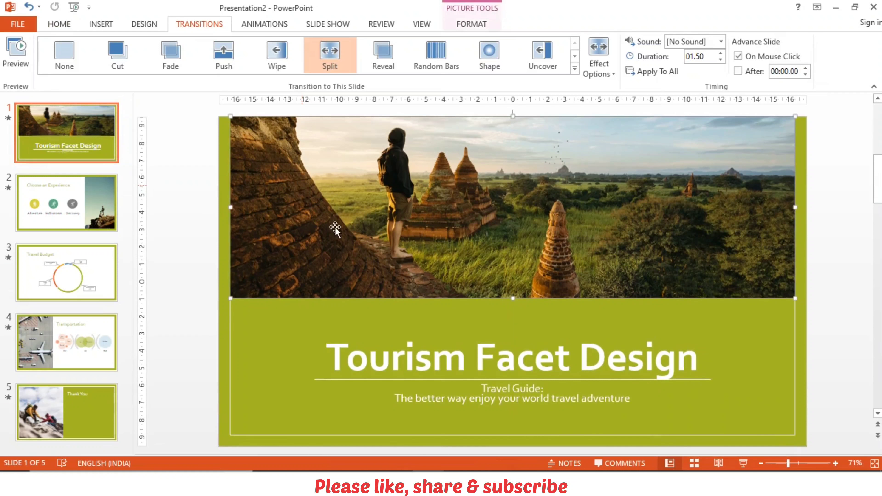
pyautogui.click(388, 354)
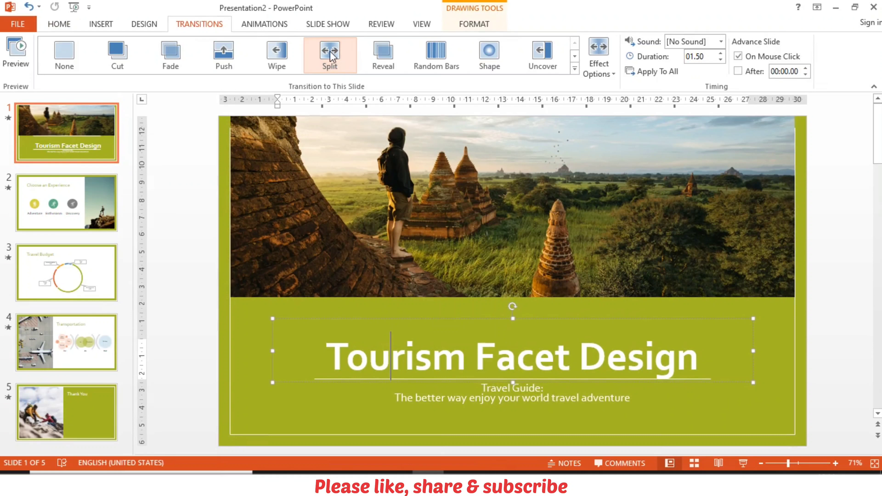
pyautogui.click(287, 30)
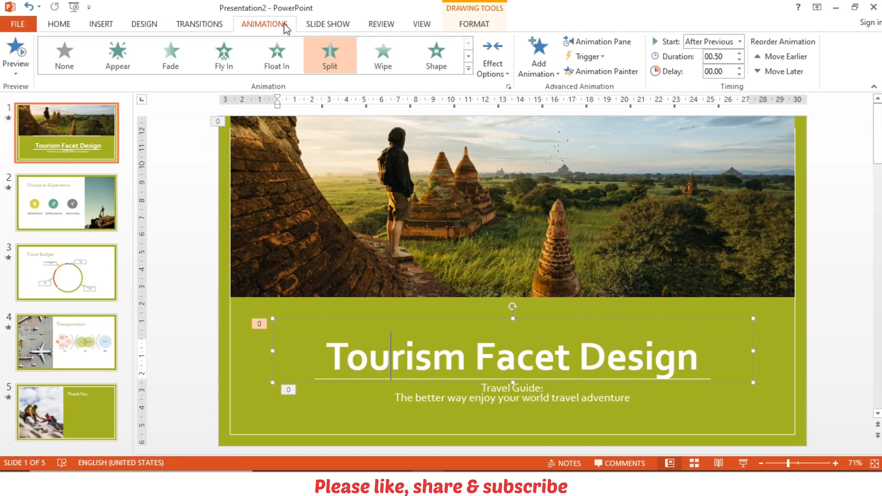
pyautogui.click(215, 27)
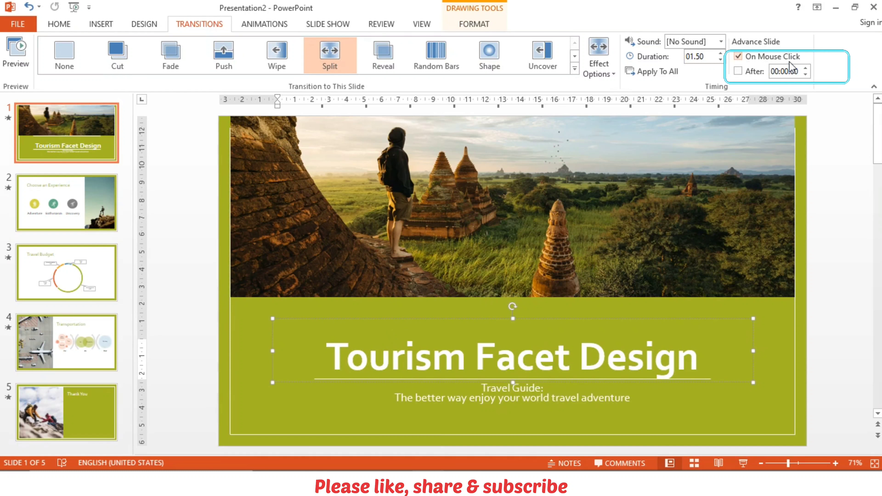
# Step: Replace On Mouse Click with auto-advance After 00:05.00 and apply it to all slides
pyautogui.click(738, 57)
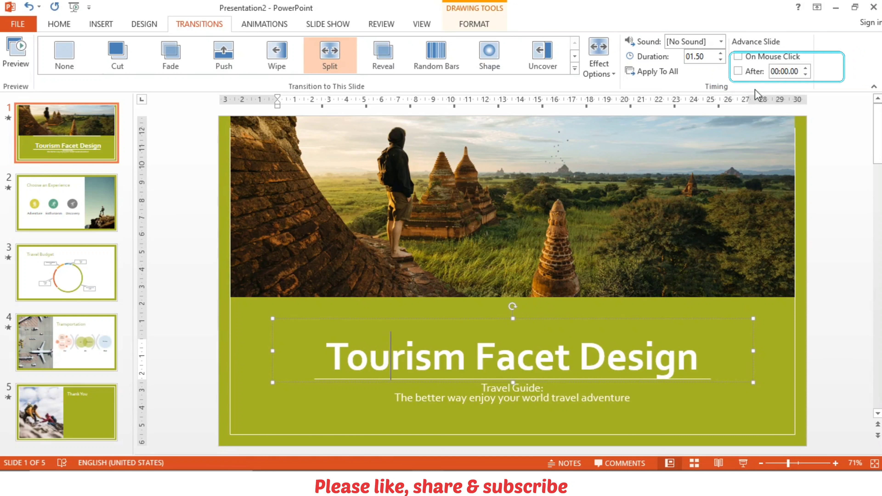
pyautogui.click(805, 68)
pyautogui.click(806, 68)
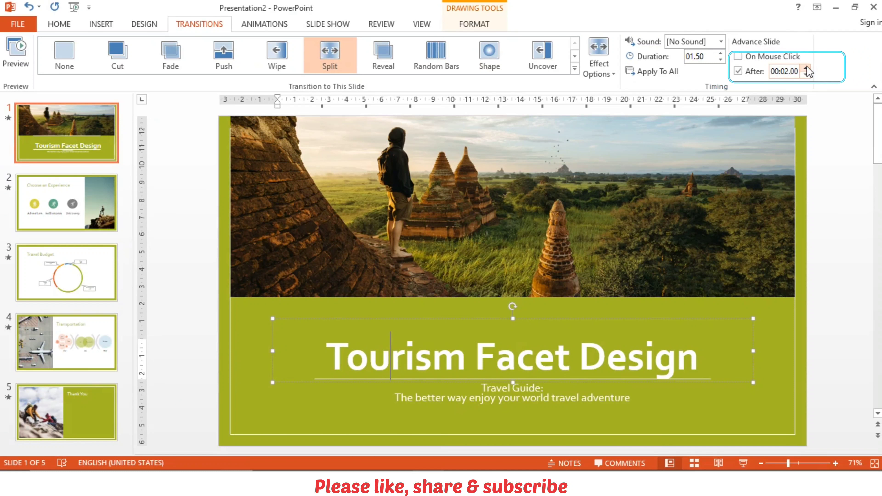
pyautogui.click(805, 69)
pyautogui.click(806, 69)
pyautogui.click(806, 69)
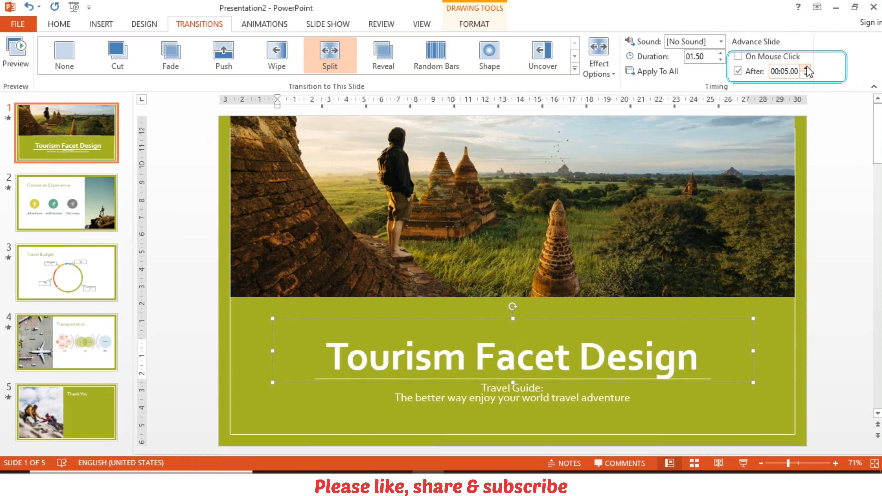
pyautogui.click(656, 77)
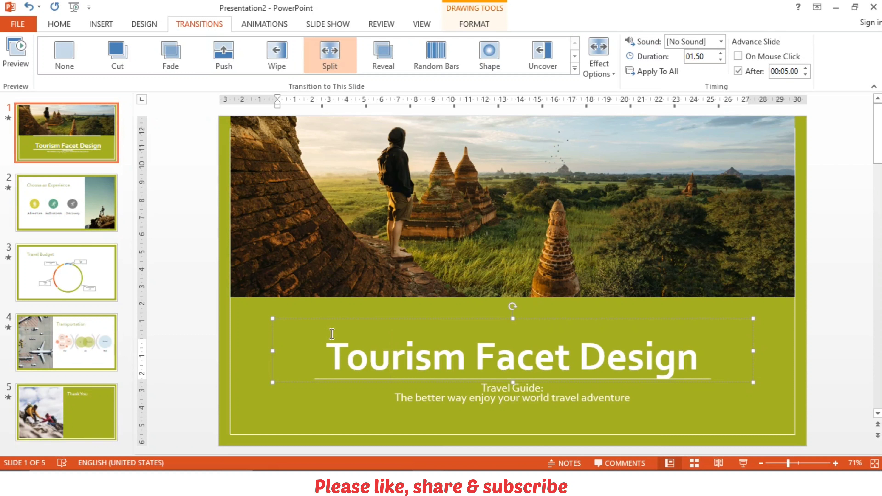
# Step: On the SLIDE SHOW tab, choose Record Slide Show > Start Recording from Beginning
pyautogui.click(326, 25)
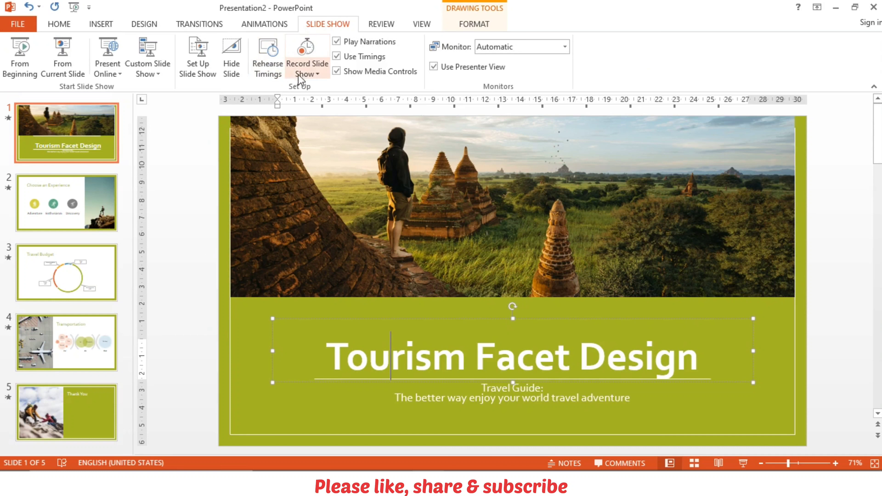
pyautogui.click(316, 73)
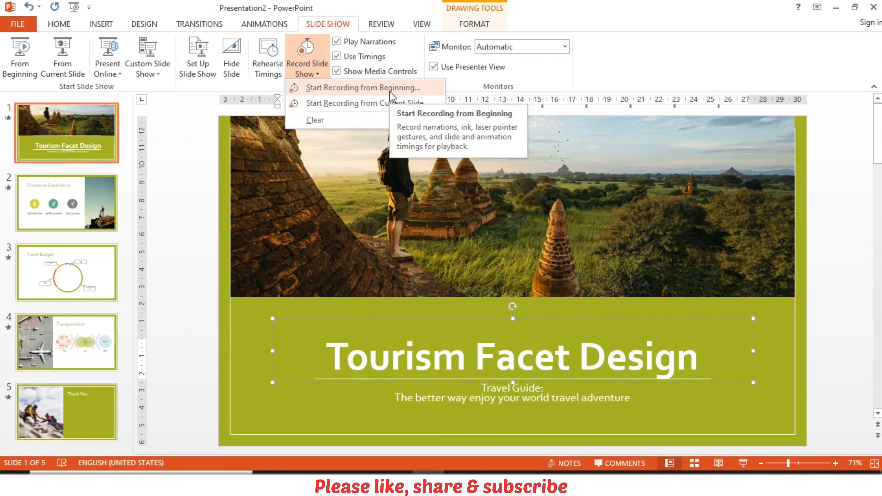
pyautogui.click(390, 91)
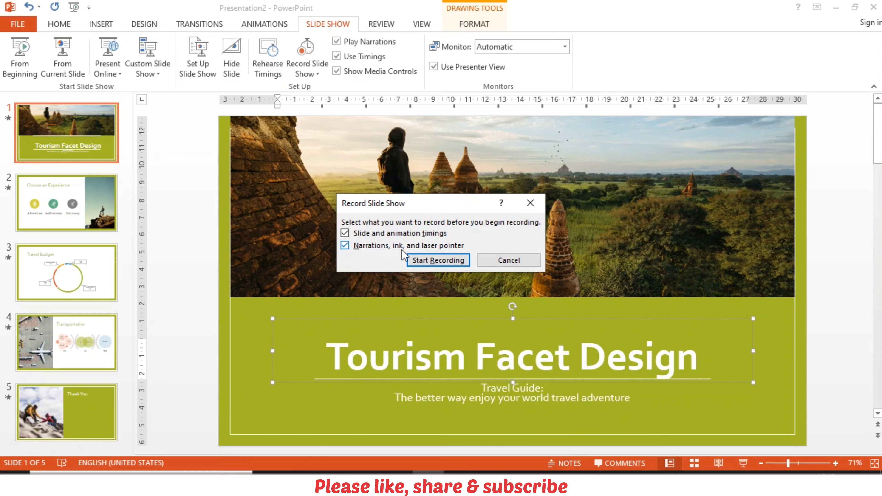
# Step: Record narration and timings from the title slide through Choose an Experience and Travel Budget to Transportation, then stop
pyautogui.click(422, 262)
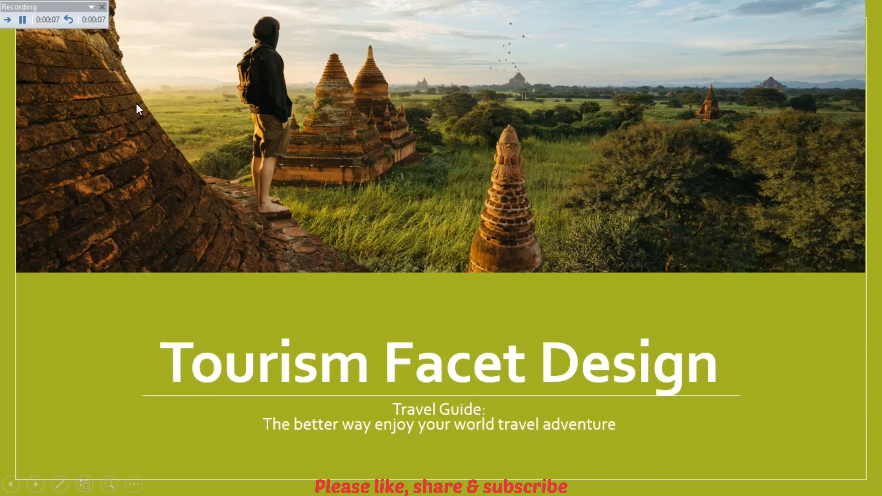
pyautogui.click(179, 146)
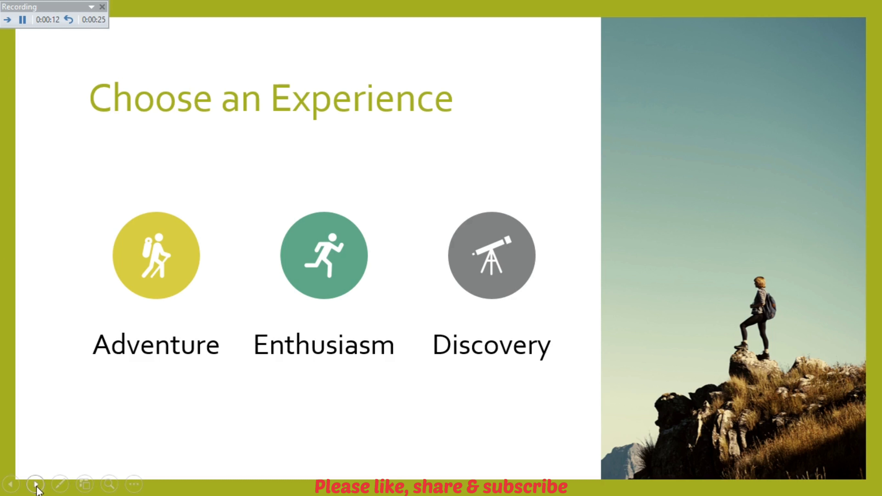
pyautogui.click(39, 490)
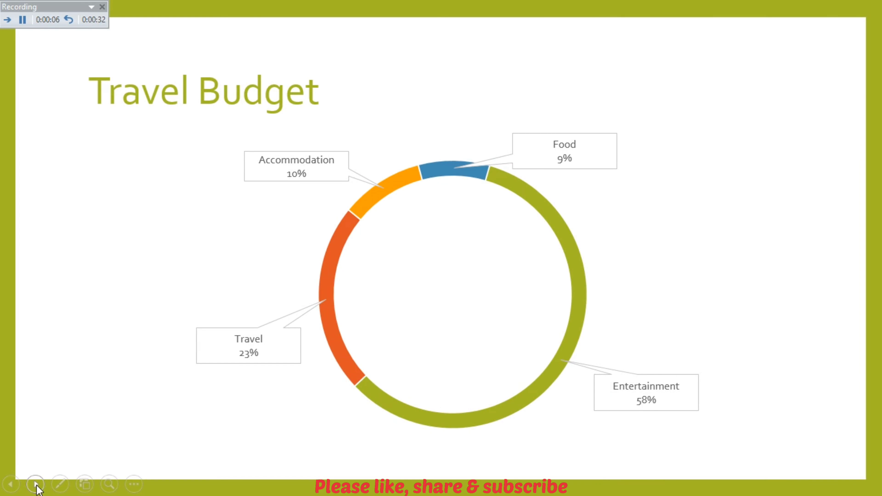
pyautogui.click(36, 486)
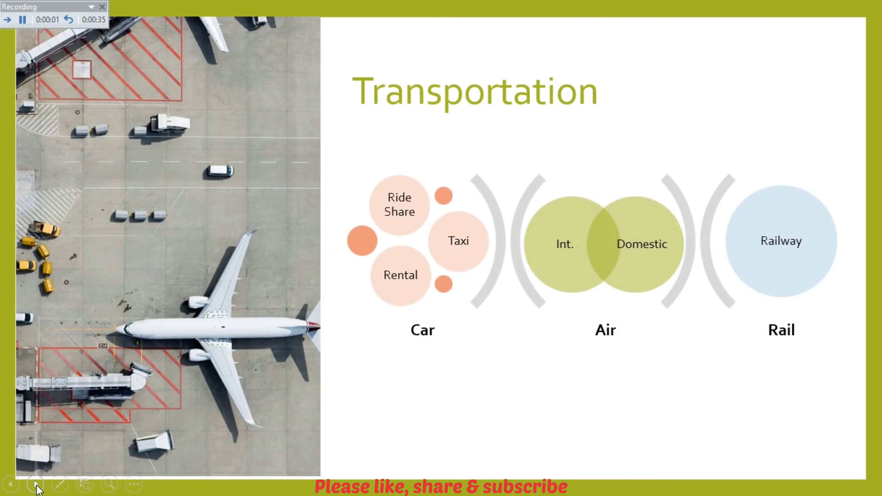
pyautogui.press('Escape')
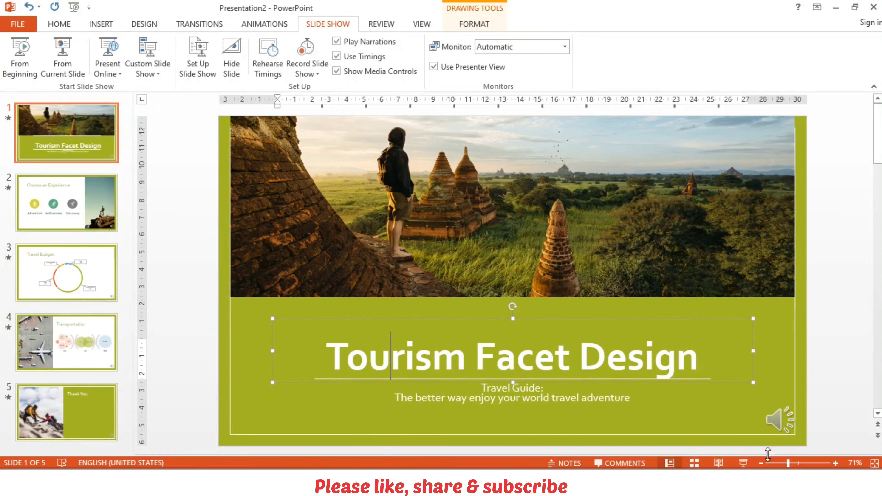
# Step: Review the five slides' timings in Slide Sorter view, then switch back to Normal view
pyautogui.click(693, 464)
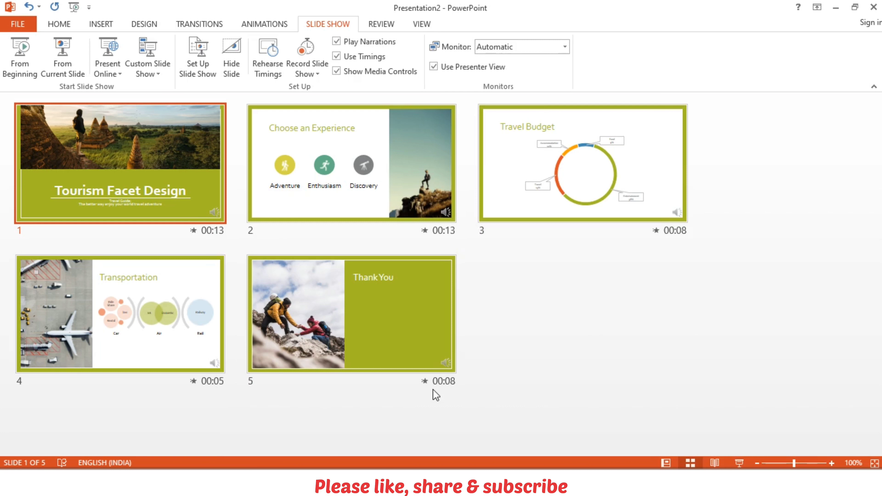
pyautogui.click(689, 463)
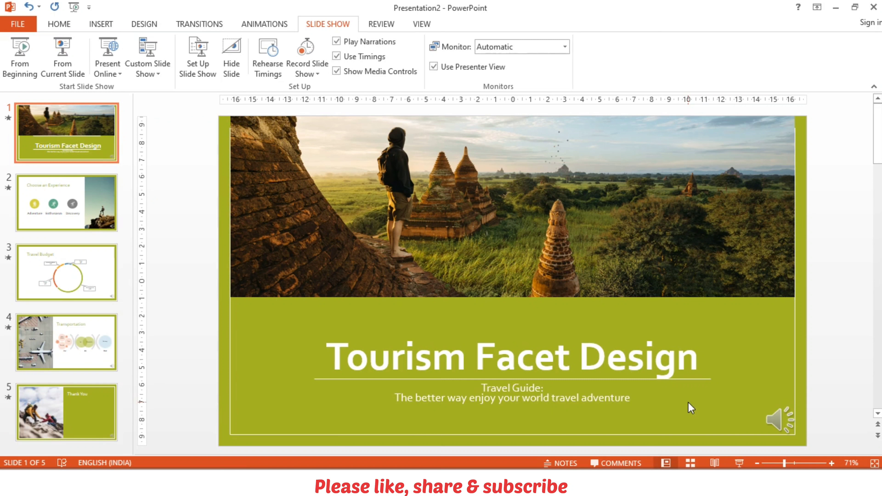
# Step: Preview the slide show from the title slide to the Transportation slide, then end it early
pyautogui.click(73, 9)
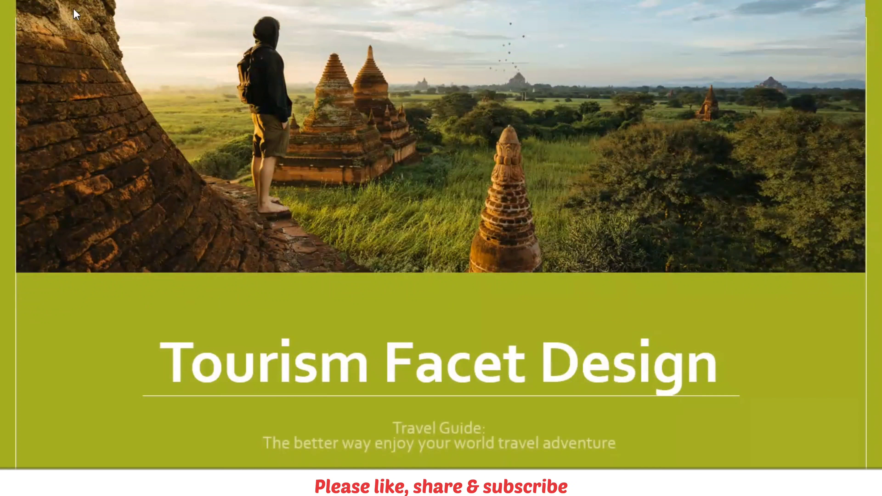
pyautogui.click(76, 14)
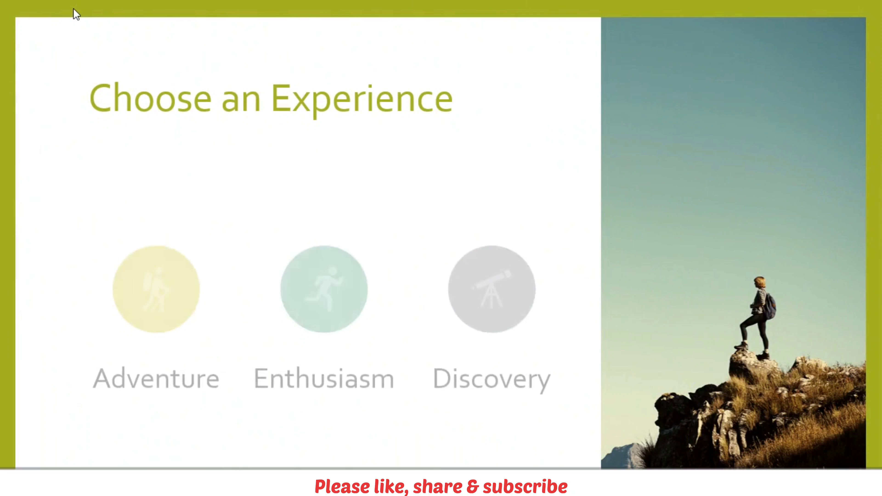
pyautogui.press('Right')
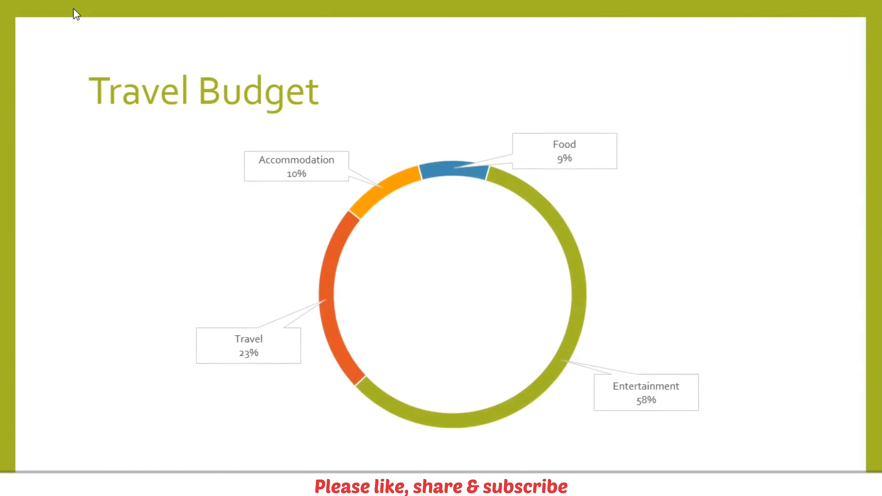
pyautogui.press('Right')
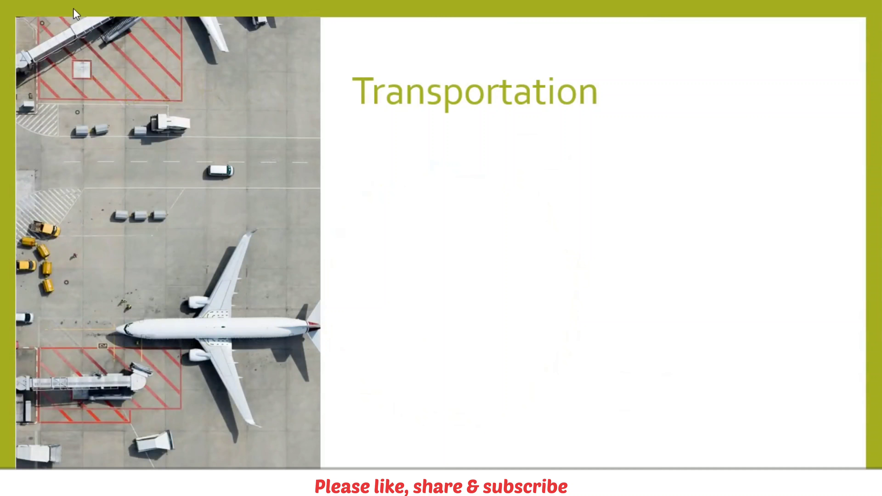
pyautogui.press('Escape')
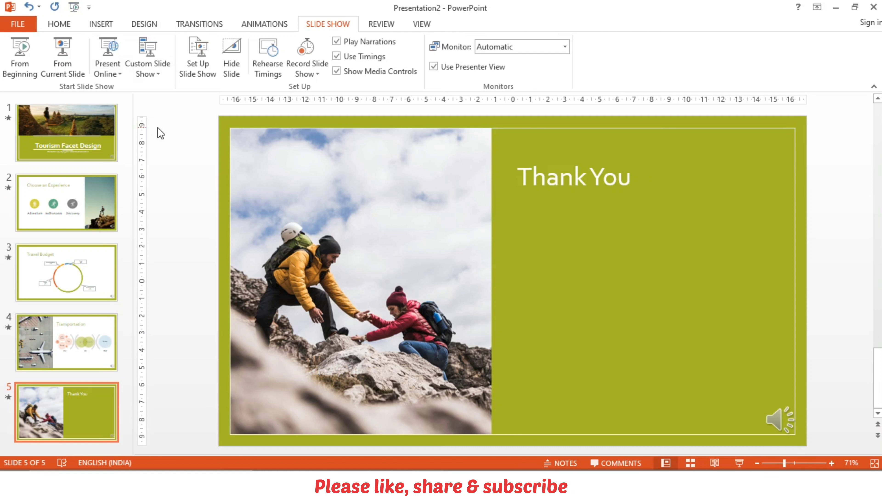
# Step: Export as a video with Presentation Quality and Use Recorded Timings and Narrations, then create it
pyautogui.click(19, 25)
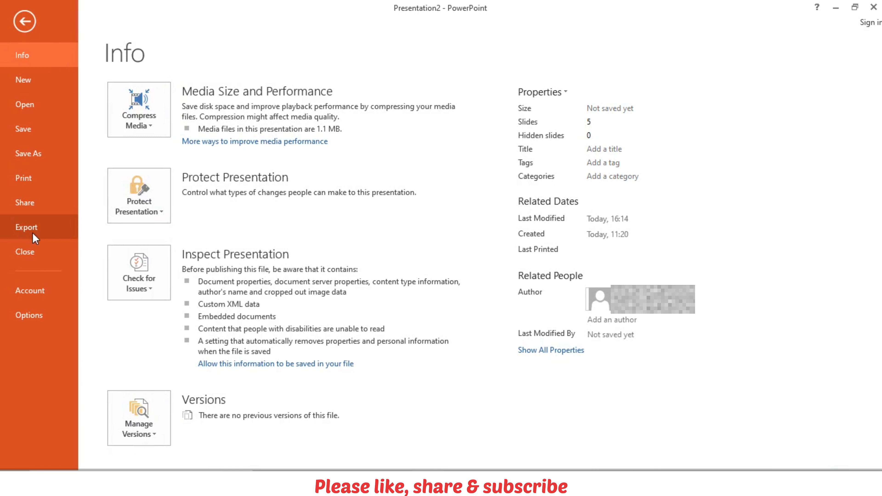
pyautogui.click(26, 229)
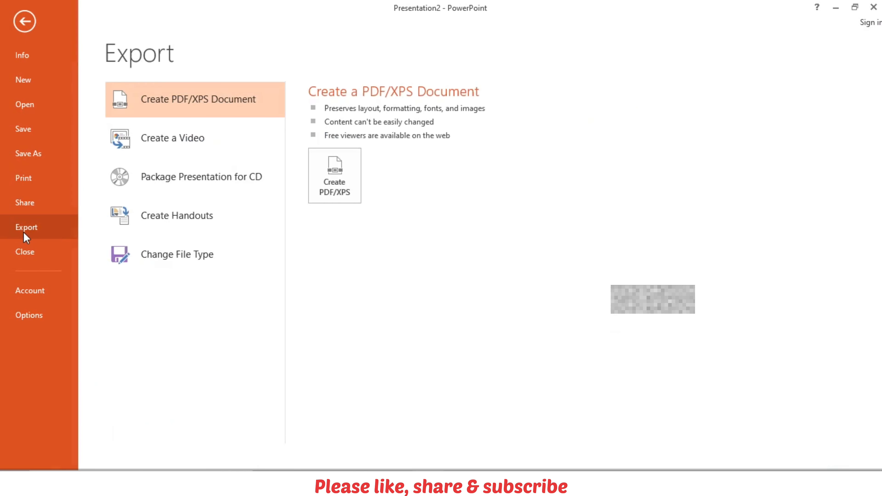
pyautogui.click(172, 149)
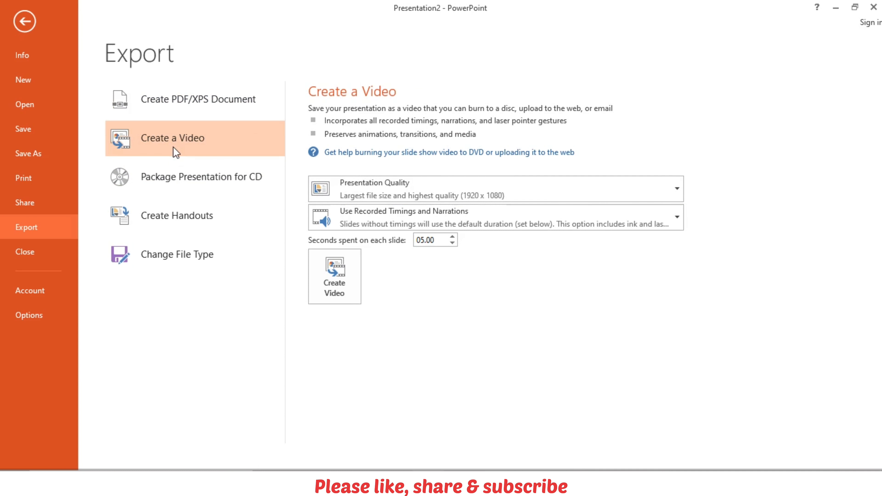
pyautogui.click(434, 195)
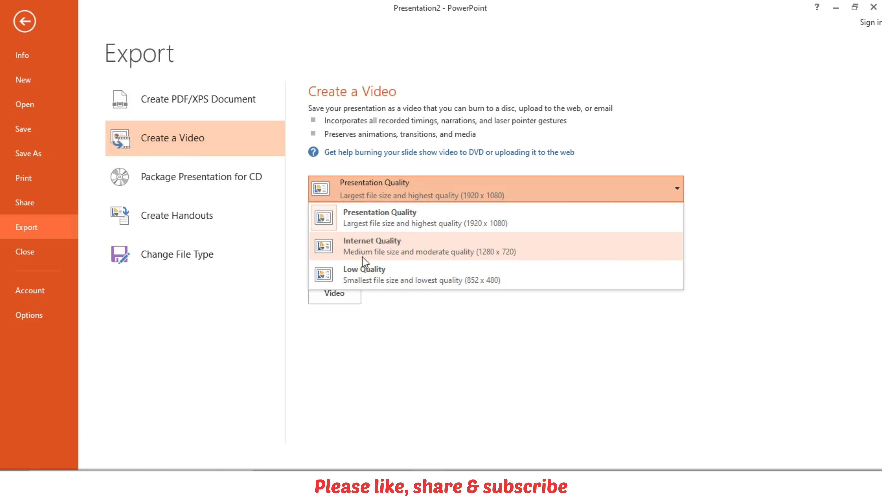
pyautogui.click(408, 224)
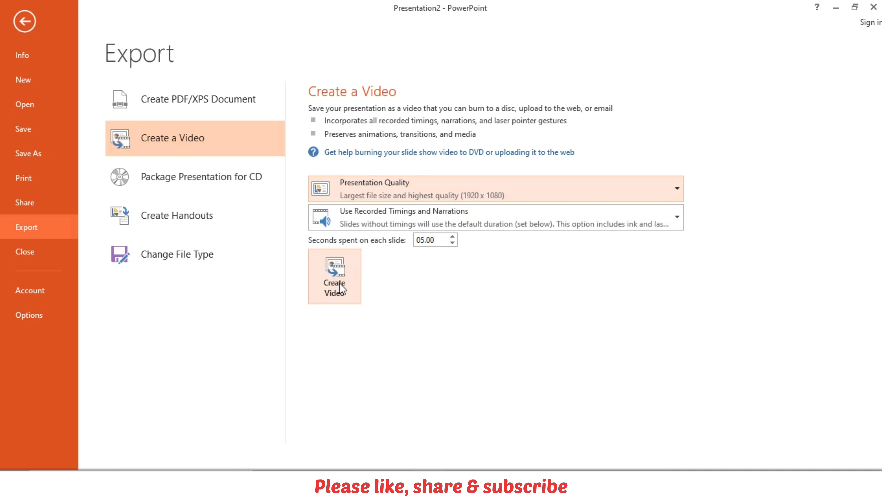
pyautogui.click(388, 223)
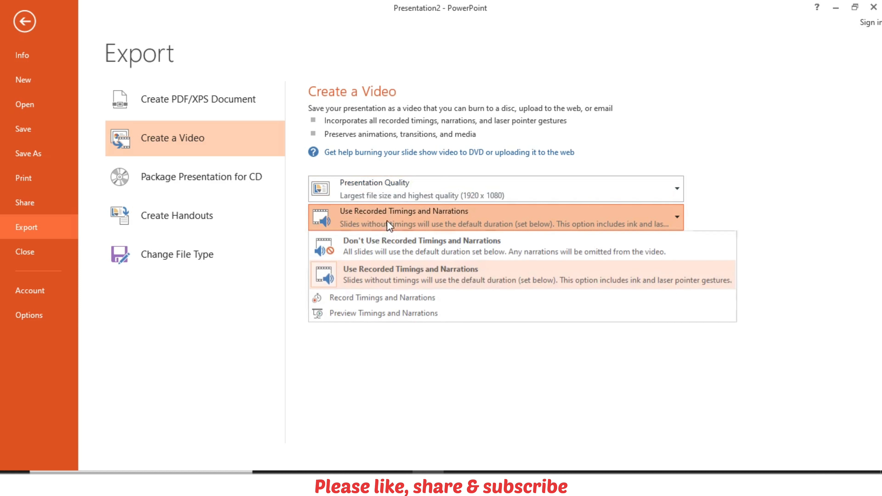
pyautogui.click(382, 282)
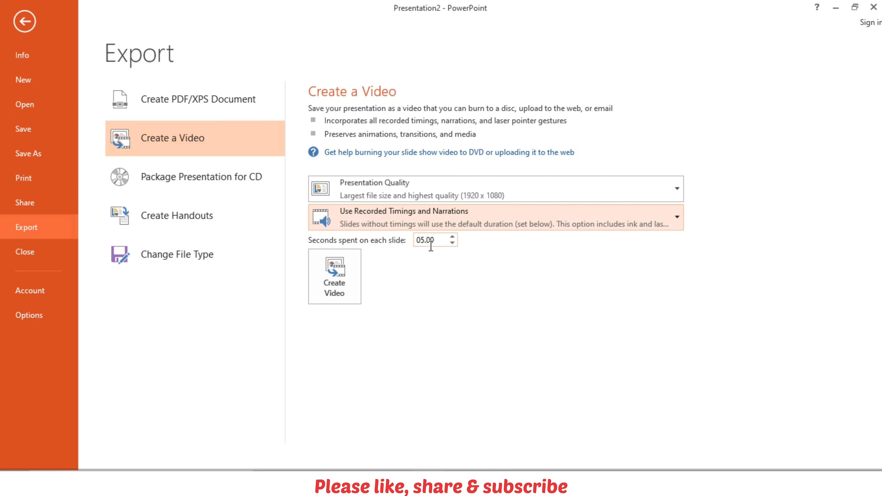
pyautogui.click(340, 281)
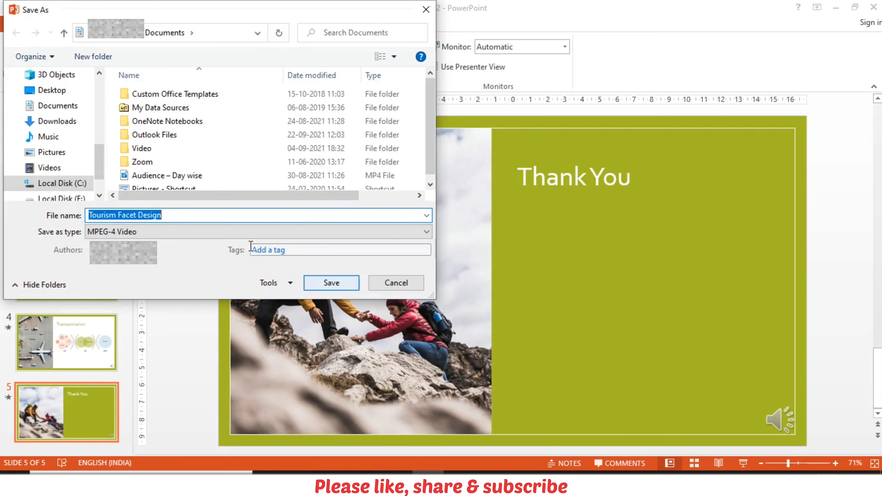
# Step: Save the video as MPEG-4 'Tourism Facet Design' on the Desktop
pyautogui.moveTo(52, 90)
pyautogui.click(70, 93)
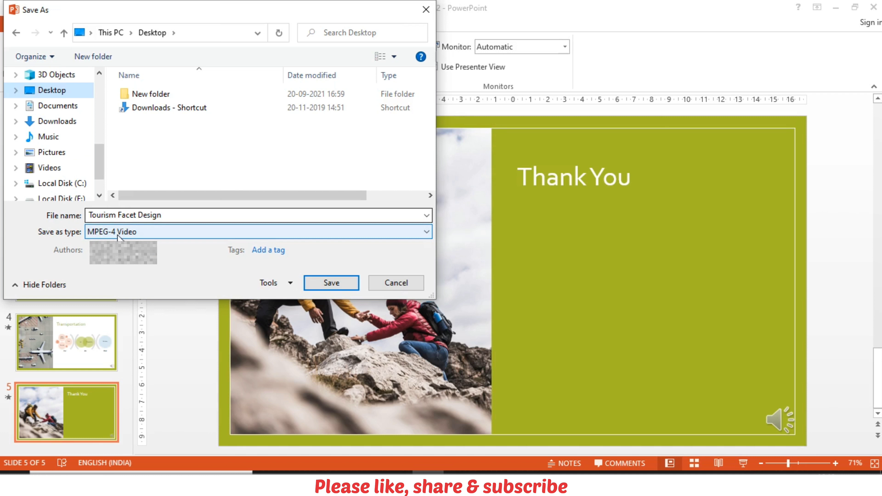
pyautogui.click(324, 281)
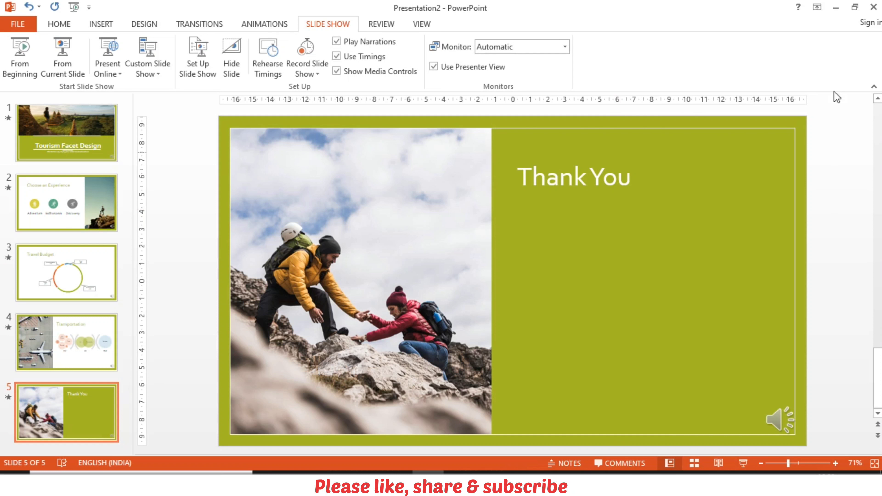
# Step: Minimize PowerPoint, play the Tourism Facet Design video from the desktop, and skip ahead ten seconds
pyautogui.click(836, 7)
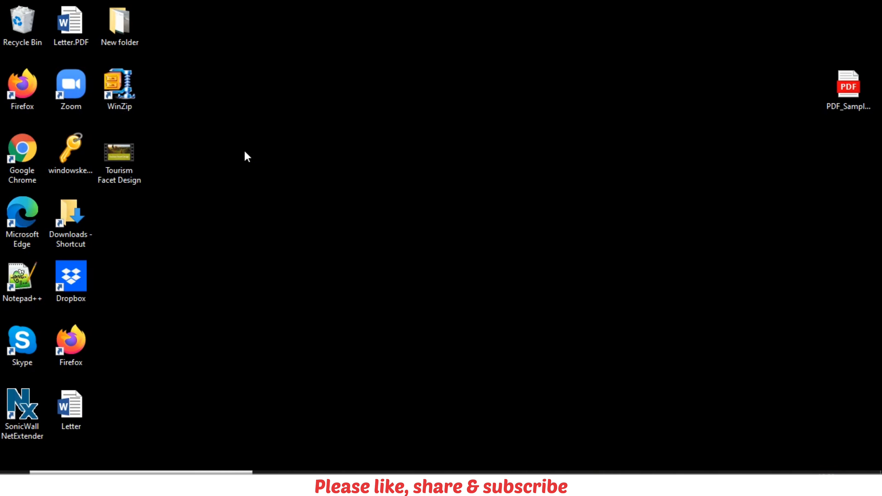
pyautogui.doubleClick(133, 163)
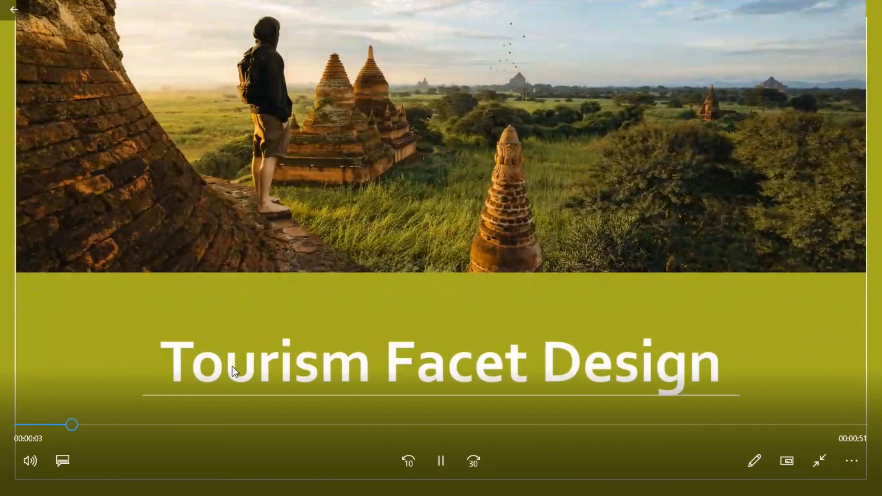
pyautogui.press('Right')
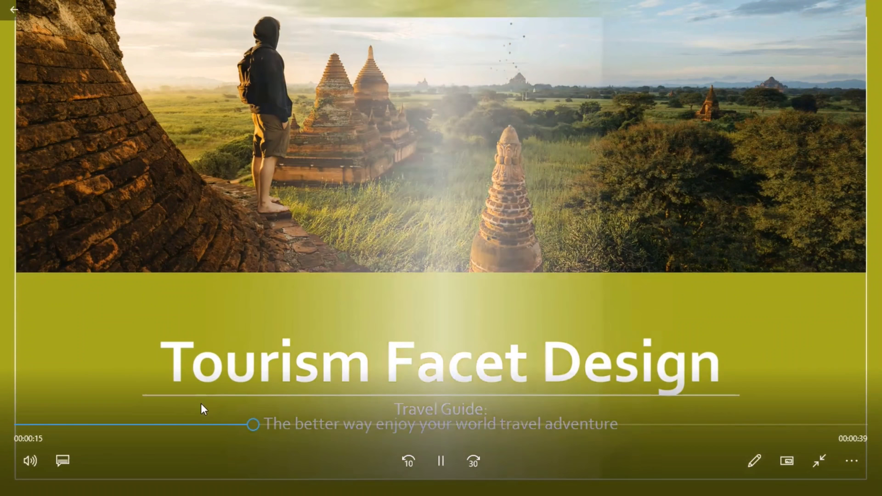